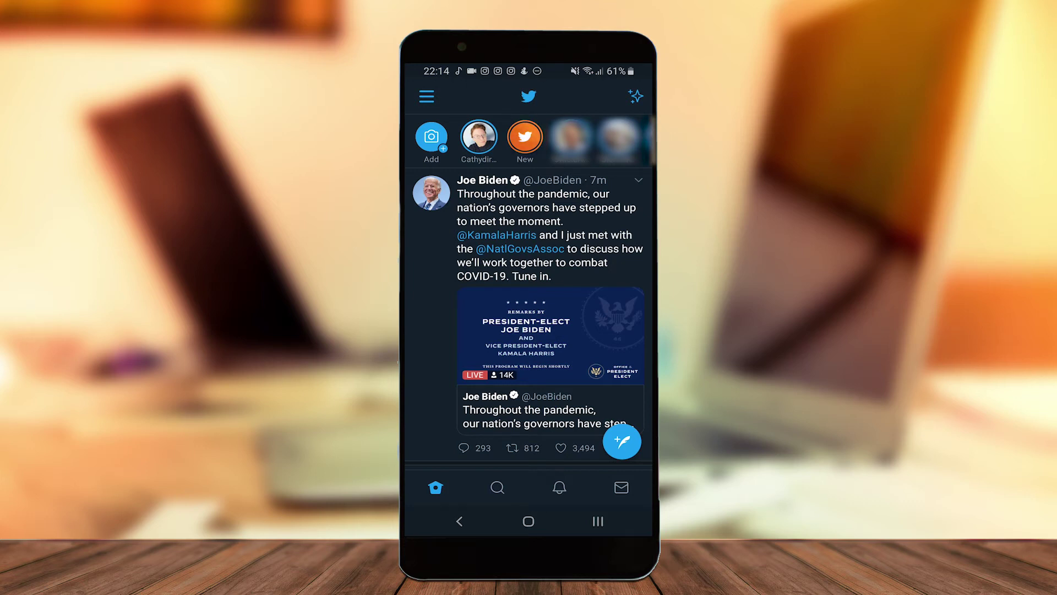
# Start a new Fleet from the Fleets bar, closing the Gallery picker to reach the text composer
pyautogui.click(478, 137)
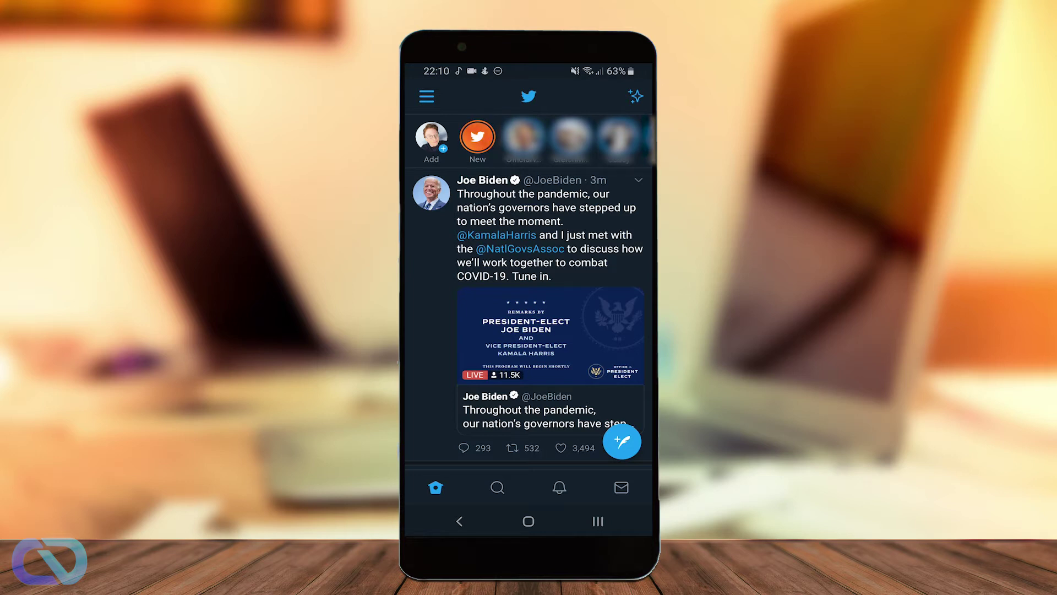
pyautogui.click(477, 137)
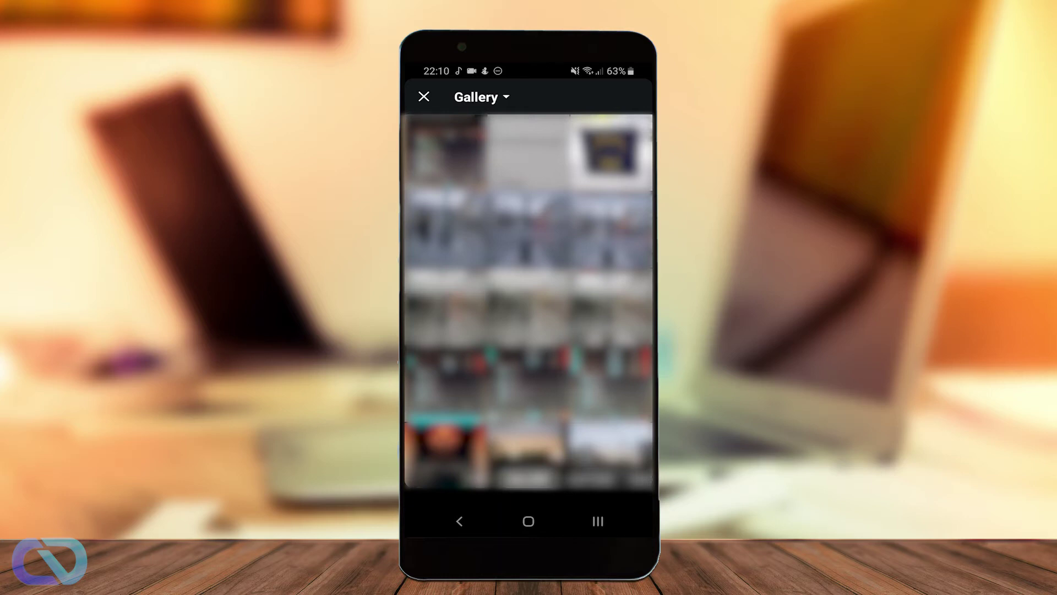
pyautogui.click(424, 97)
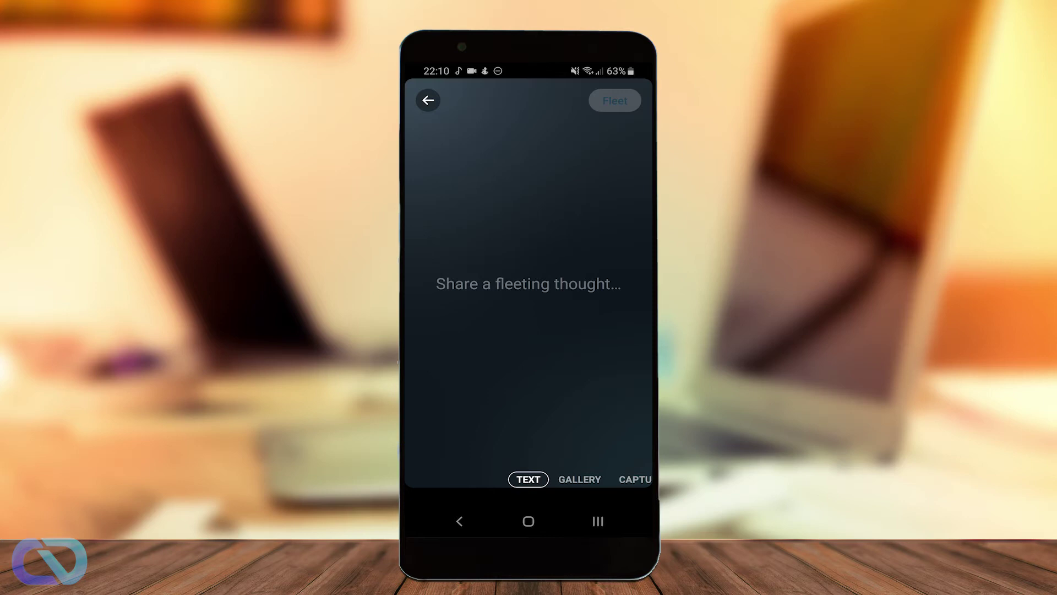
pyautogui.click(529, 284)
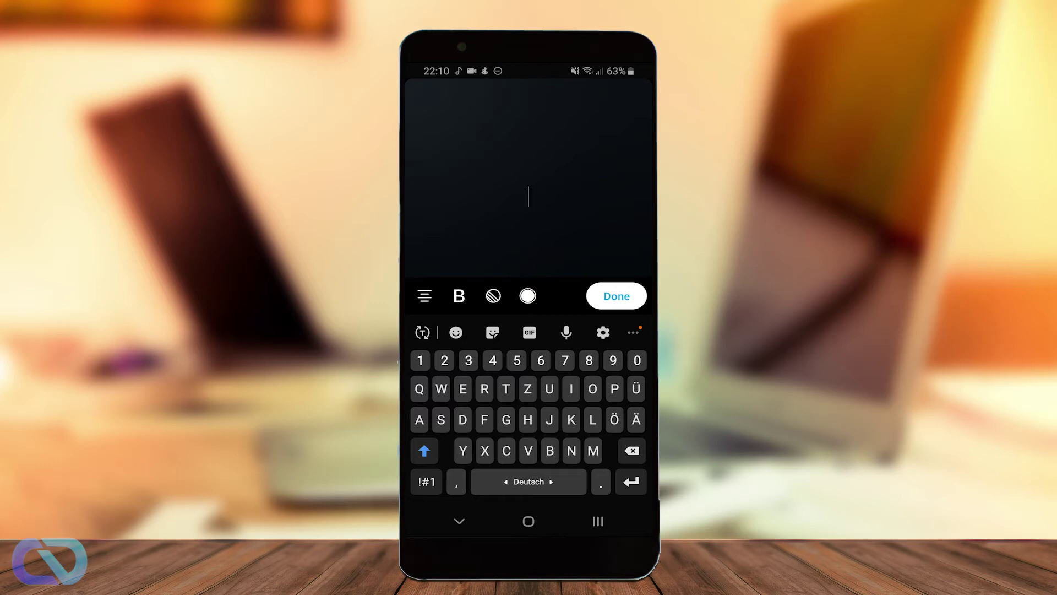
pyautogui.write('Hello')
# Make the Hello text green and finish editing it
pyautogui.click(527, 295)
pyautogui.click(541, 246)
pyautogui.click(617, 296)
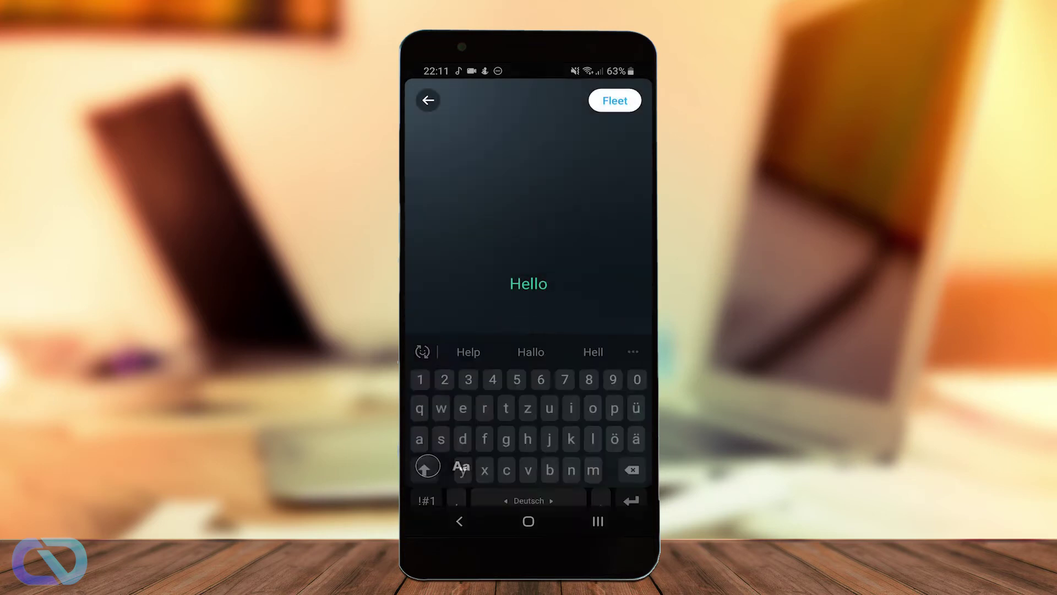
# Cycle the Fleet background colours until it shows a gradient
pyautogui.click(428, 466)
pyautogui.click(428, 466)
pyautogui.click(529, 283)
# Give Hello a white box, try alignments, recentre it, then switch to the camera
pyautogui.click(493, 296)
pyautogui.click(459, 296)
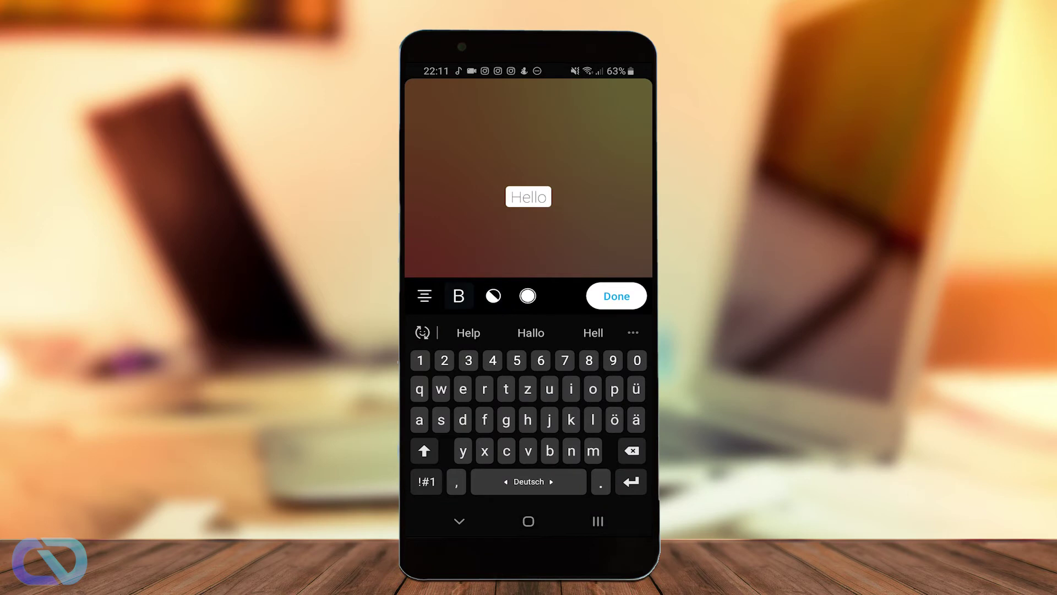
pyautogui.click(425, 296)
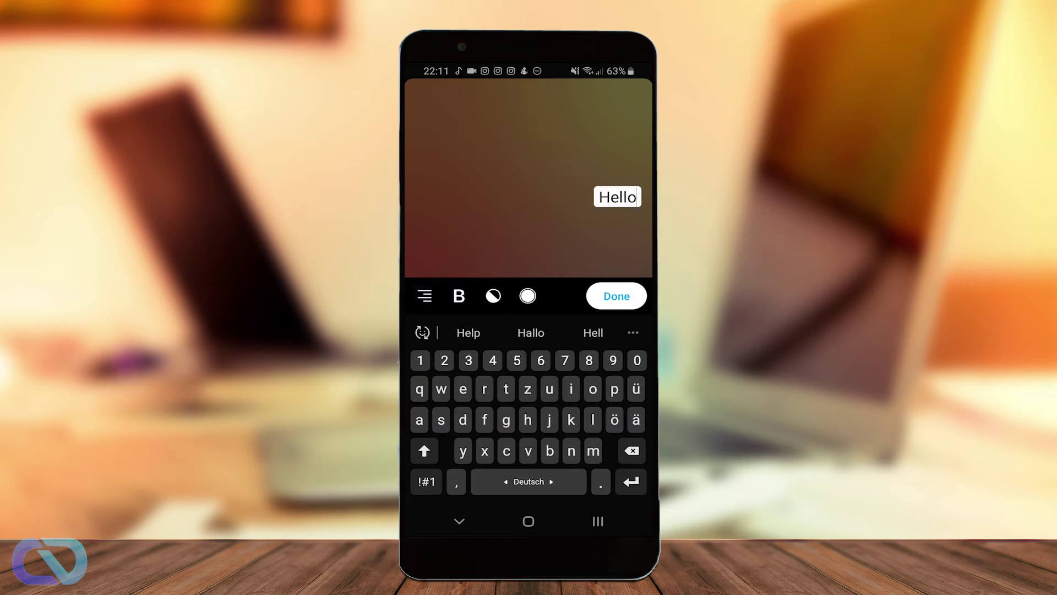
pyautogui.click(425, 296)
pyautogui.click(460, 521)
pyautogui.click(460, 521)
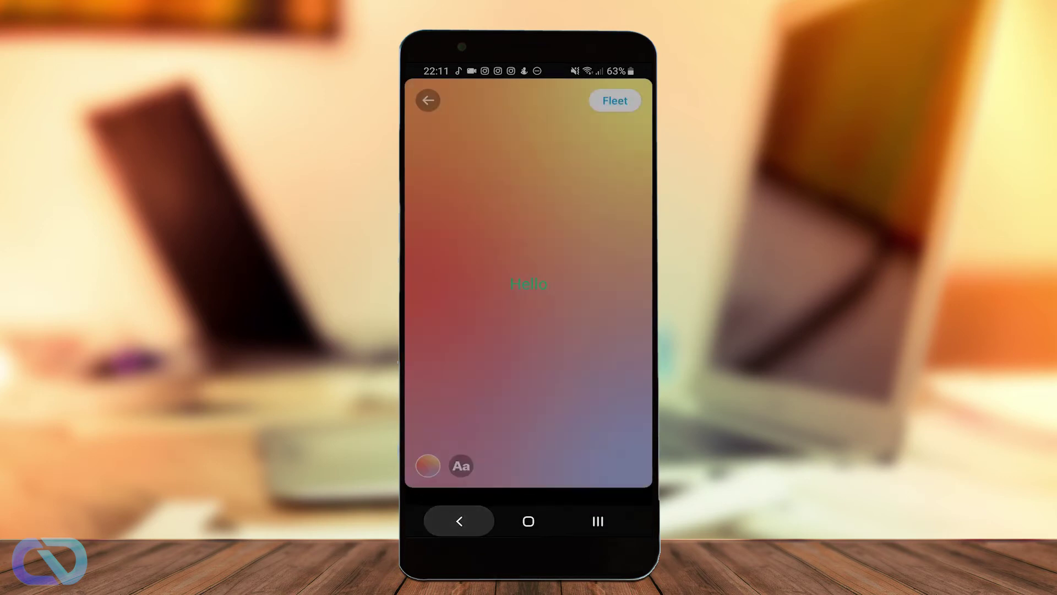
pyautogui.click(635, 475)
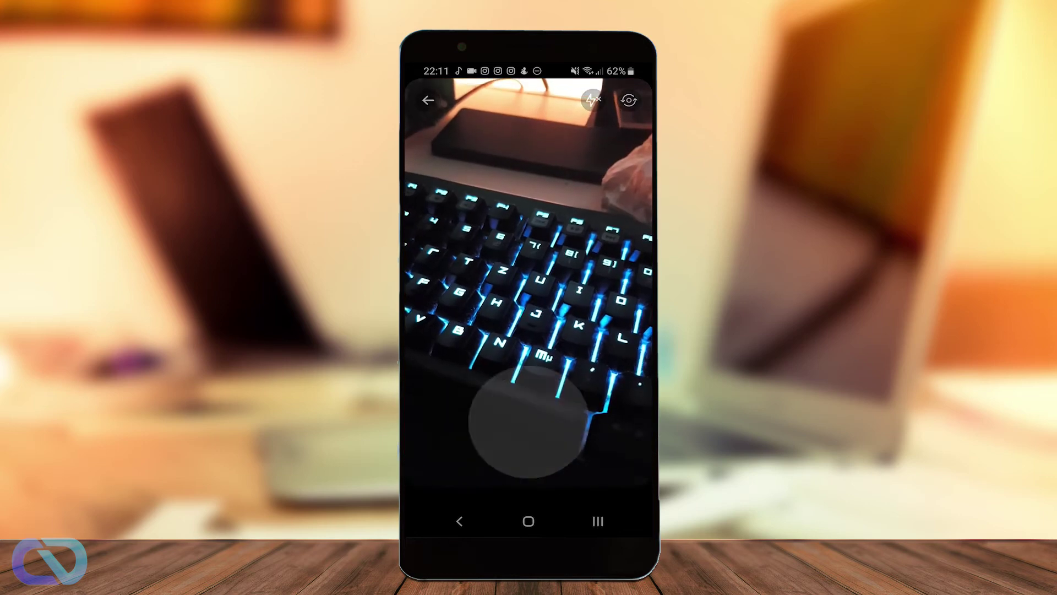
# Take a photo of the keyboard and caption it 'OMG' in capitals
pyautogui.click(528, 422)
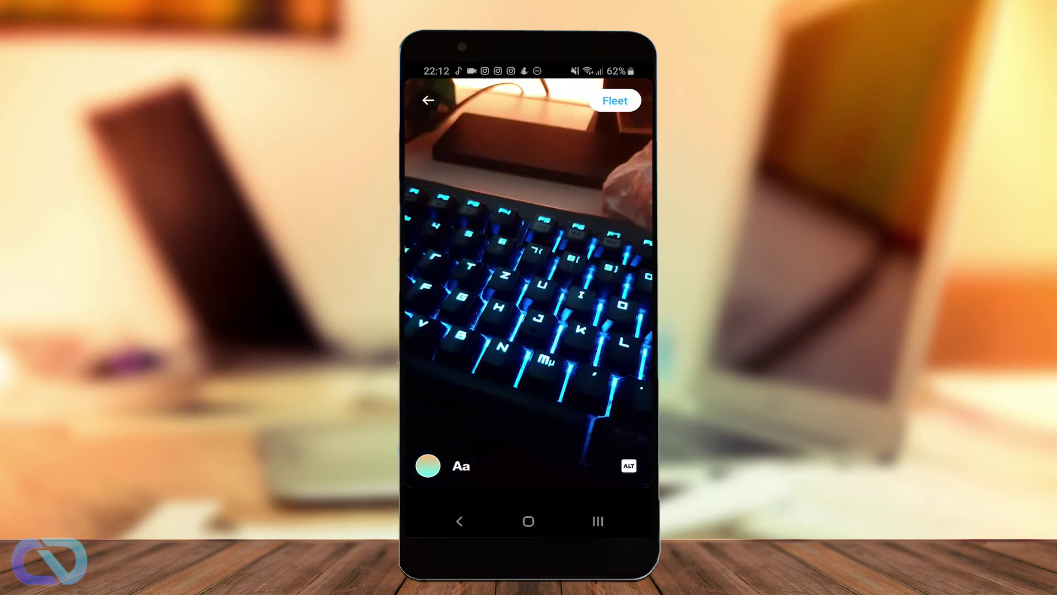
pyautogui.click(460, 465)
pyautogui.write('o')
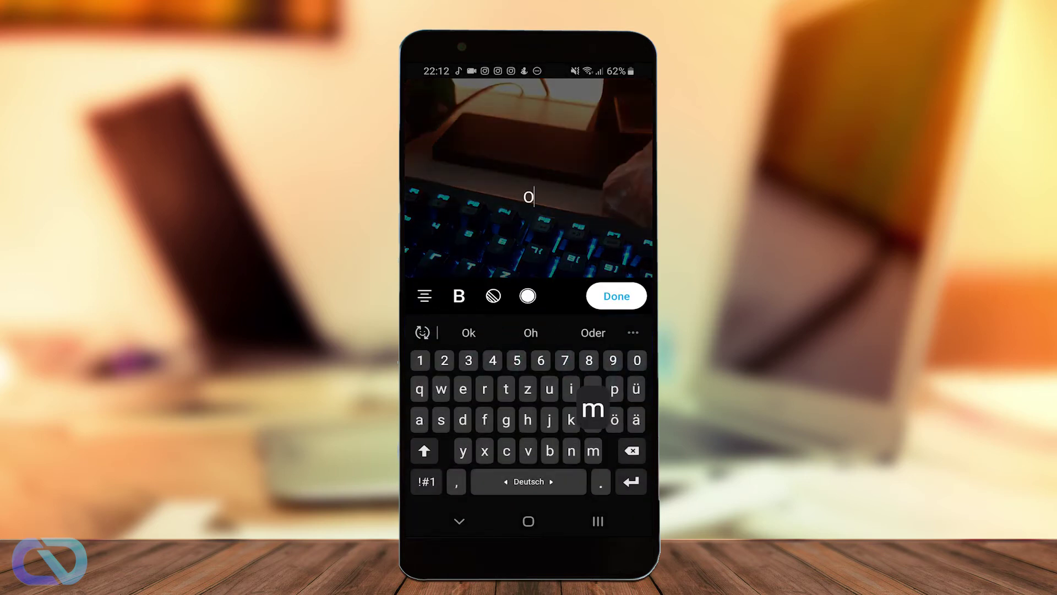
pyautogui.doubleClick(425, 450)
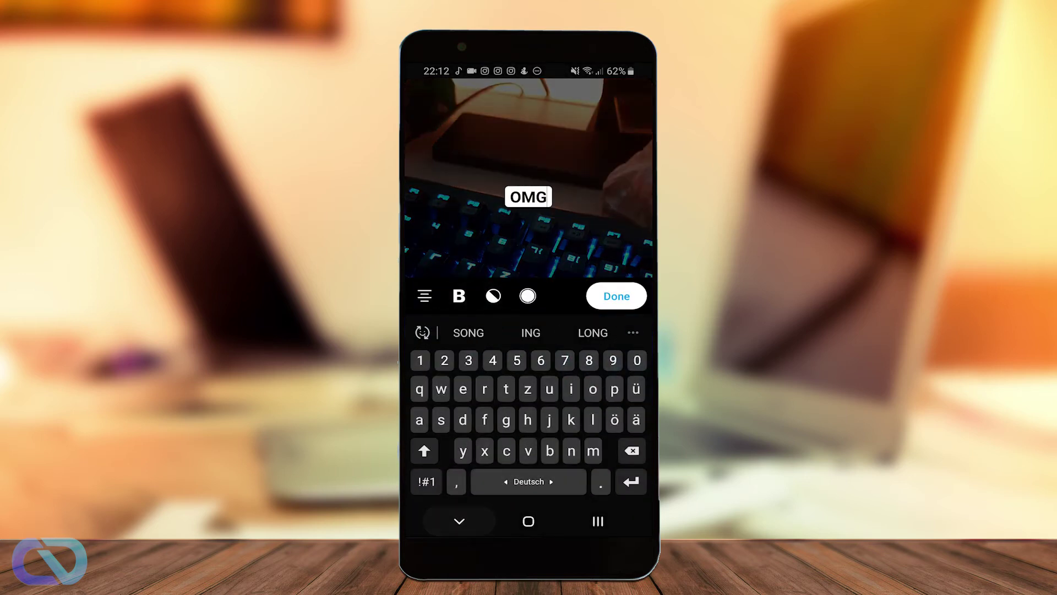
pyautogui.click(528, 296)
pyautogui.click(459, 520)
# Discard the OMG photo and start recording a video of the backlit keyboard
pyautogui.click(617, 486)
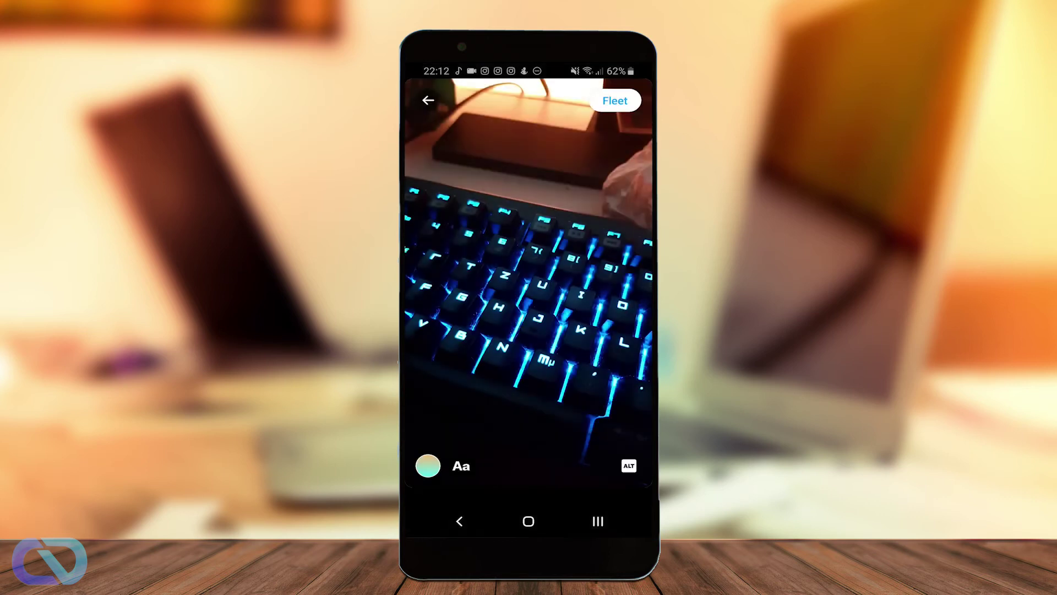
pyautogui.click(428, 100)
pyautogui.click(528, 421)
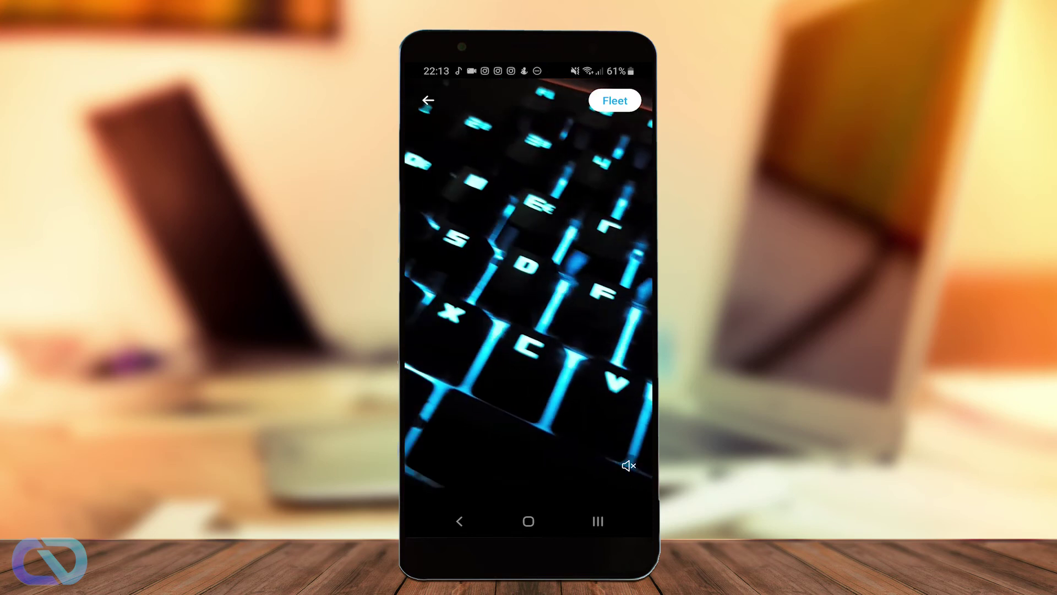
# Close the keyboard video preview with Back to return to the camera
pyautogui.press('Escape')
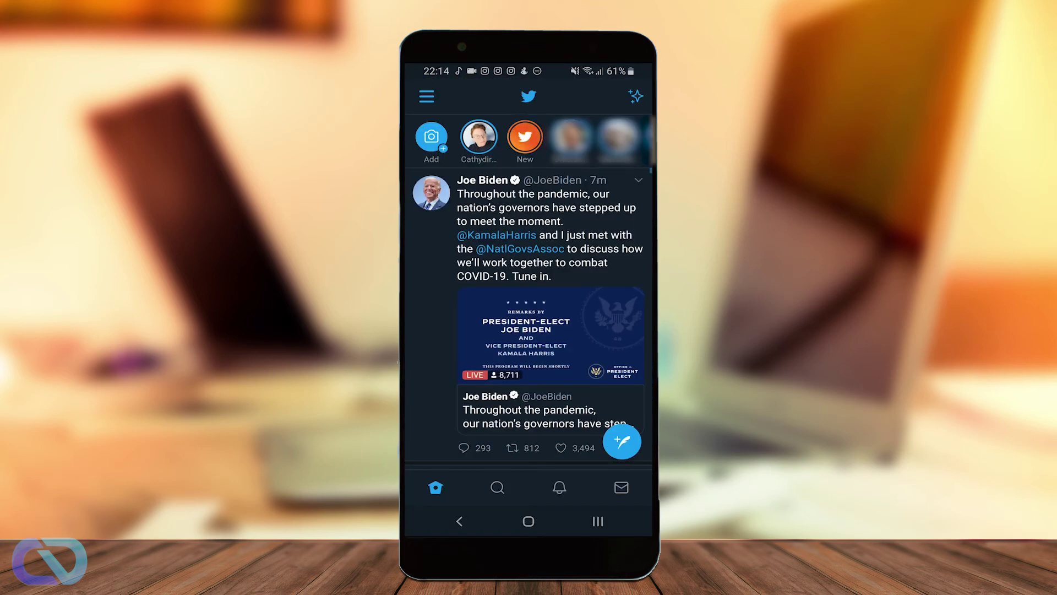
# Open your posted keyboard video Fleet from the Fleets bar to view it
pyautogui.click(478, 136)
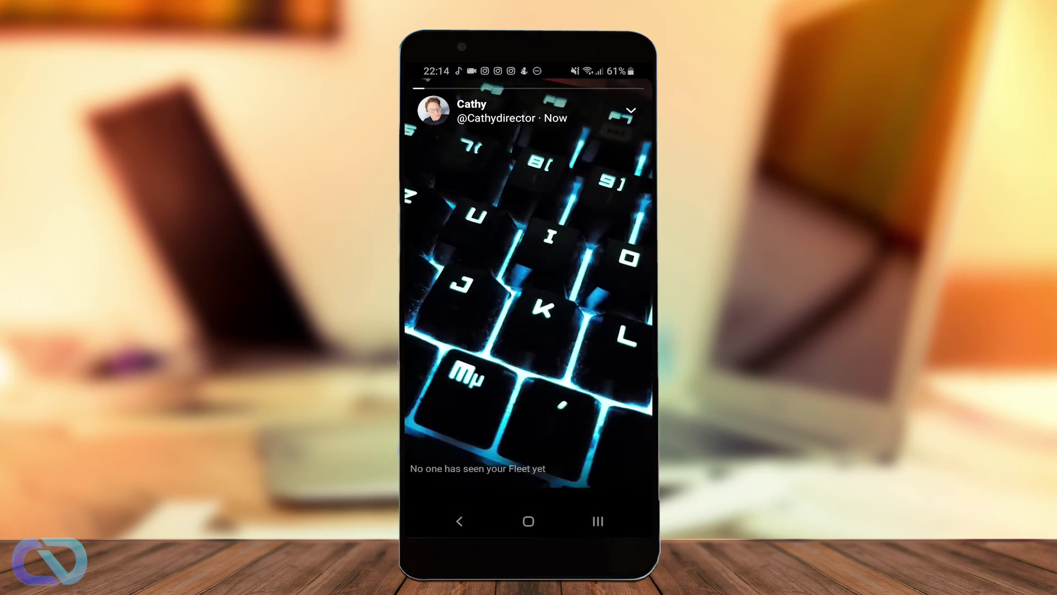